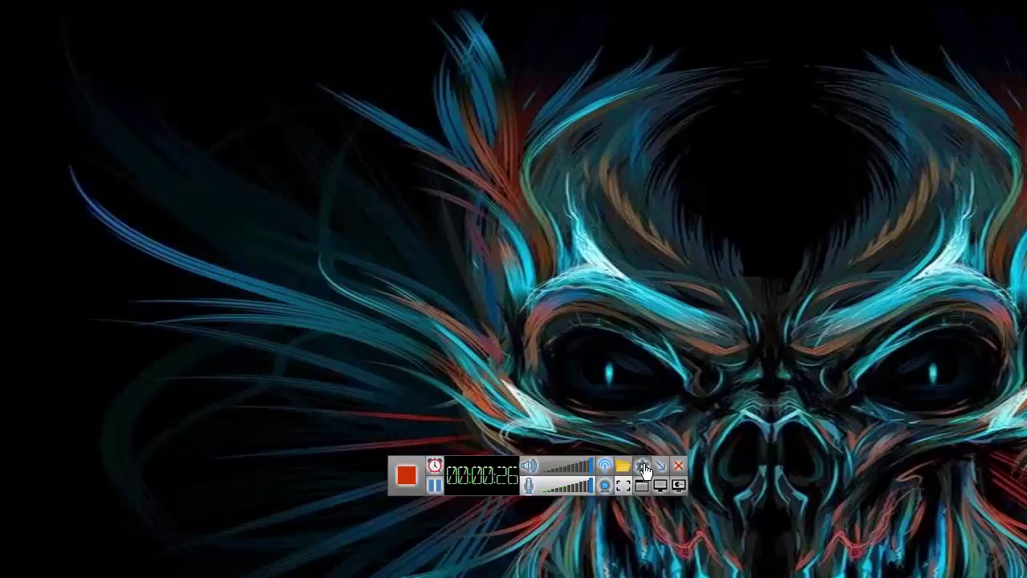
# - Set the capture region's Left offset to 250 and its Top offset to 250
pyautogui.moveTo(810, 168); pyautogui.dragTo(487, 43)
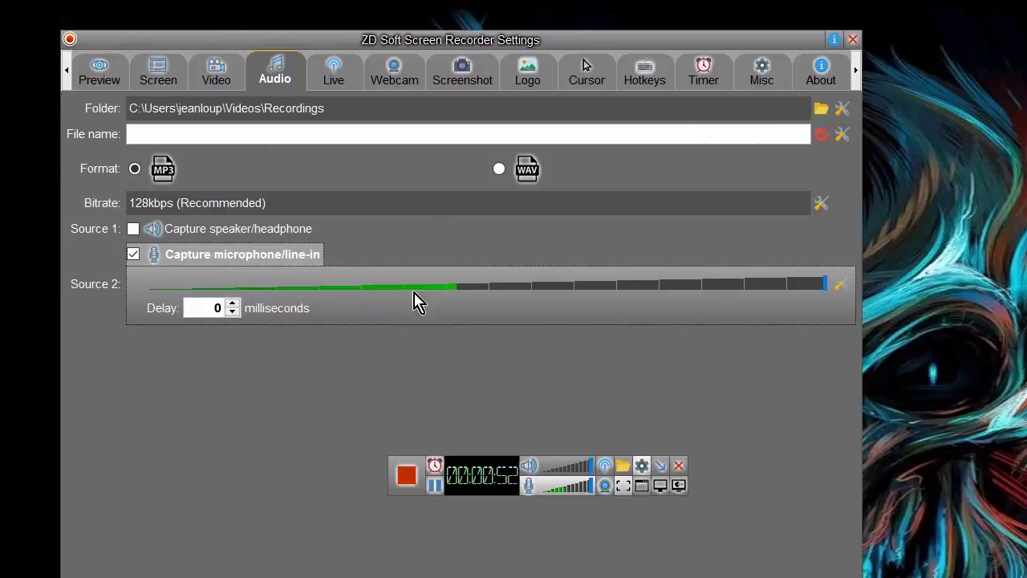
pyautogui.click(168, 78)
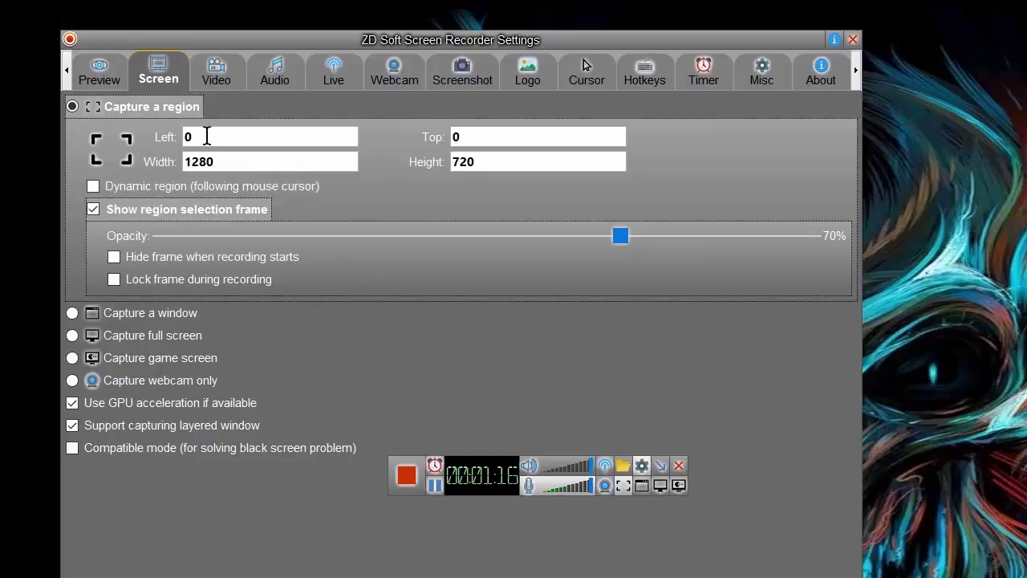
pyautogui.moveTo(207, 137); pyautogui.dragTo(148, 134)
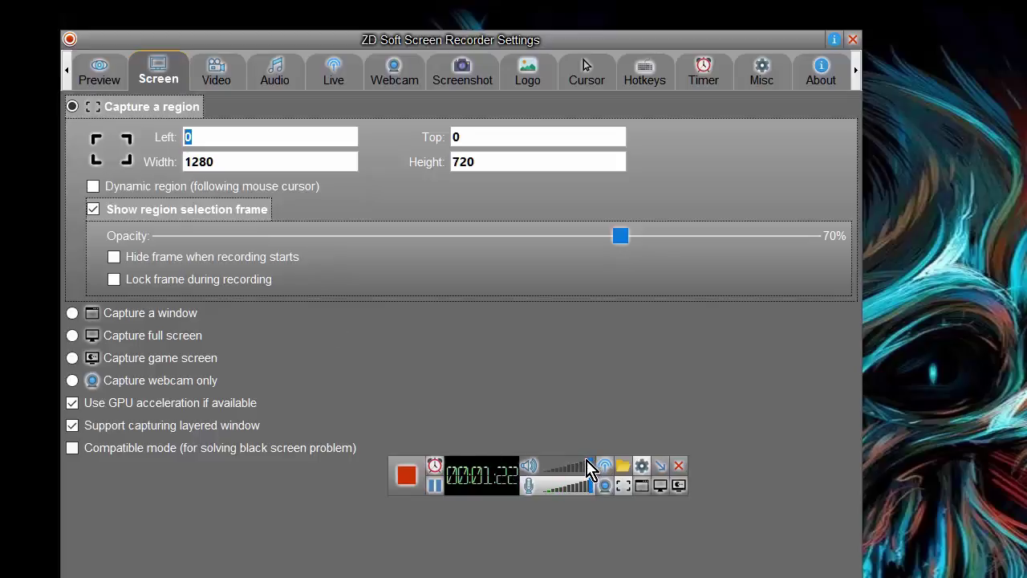
pyautogui.write('250')
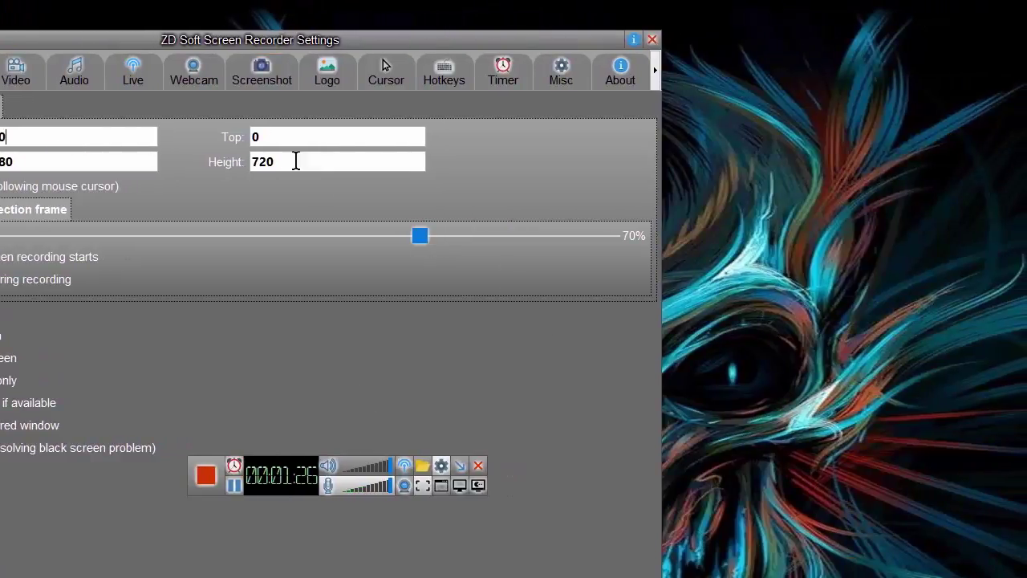
pyautogui.click(296, 134)
pyautogui.doubleClick(291, 134)
pyautogui.write('25')
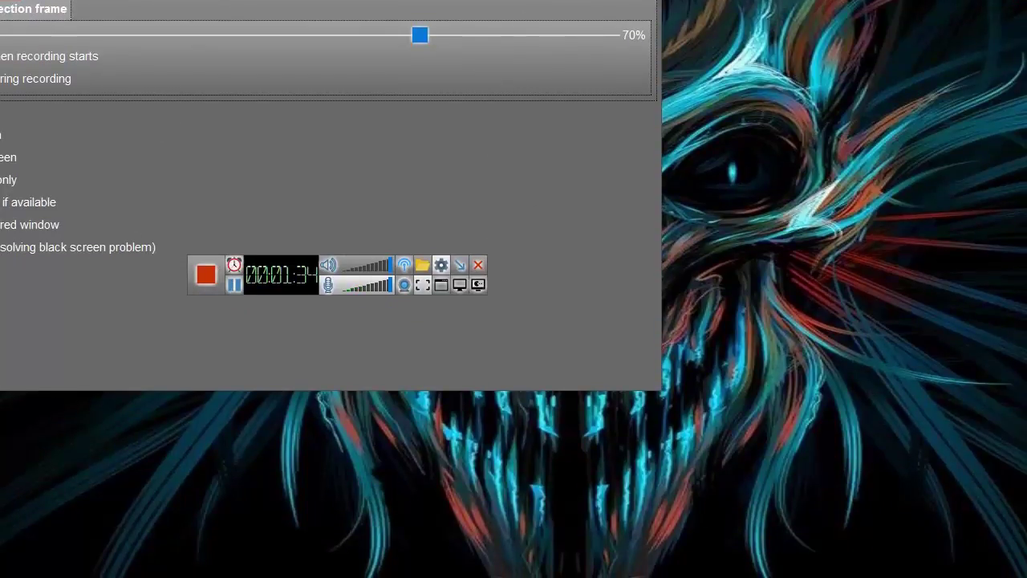
pyautogui.press('Return')
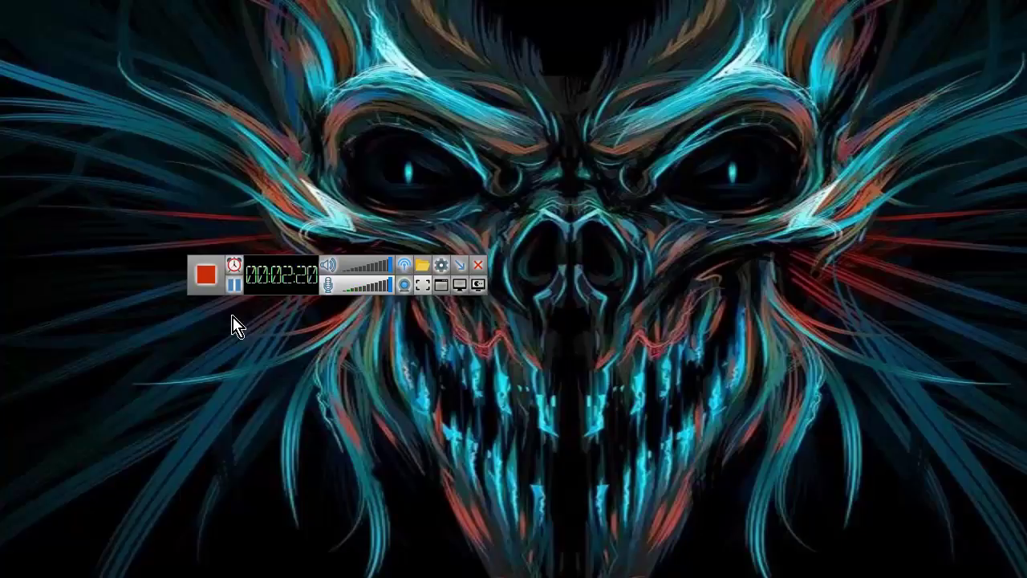
# - Switch the capture to full screen and move the recorder's main panel down near the lower part of the desktop
pyautogui.click(461, 286)
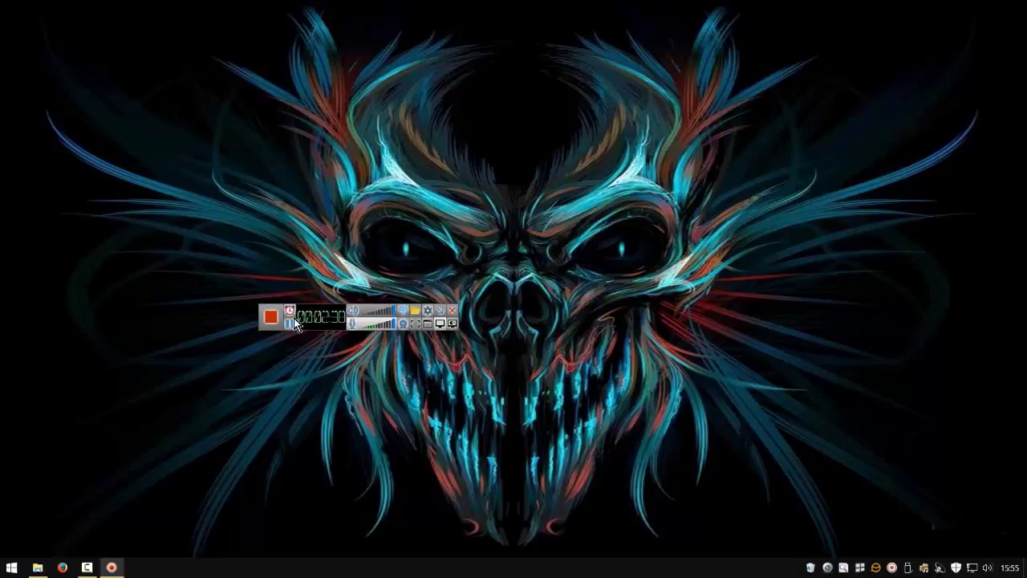
pyautogui.moveTo(316, 316); pyautogui.dragTo(315, 311)
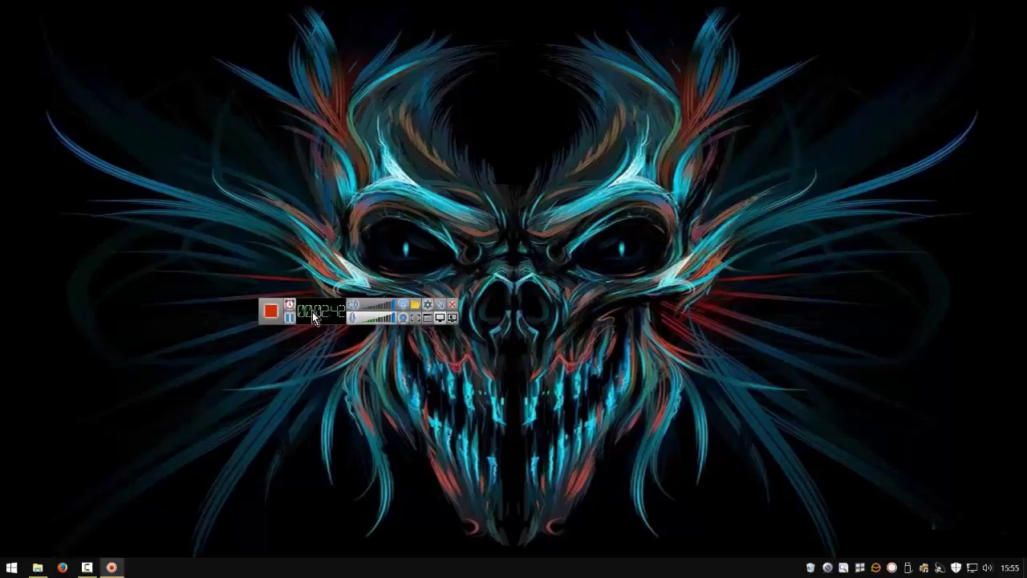
pyautogui.moveTo(312, 311); pyautogui.dragTo(346, 485)
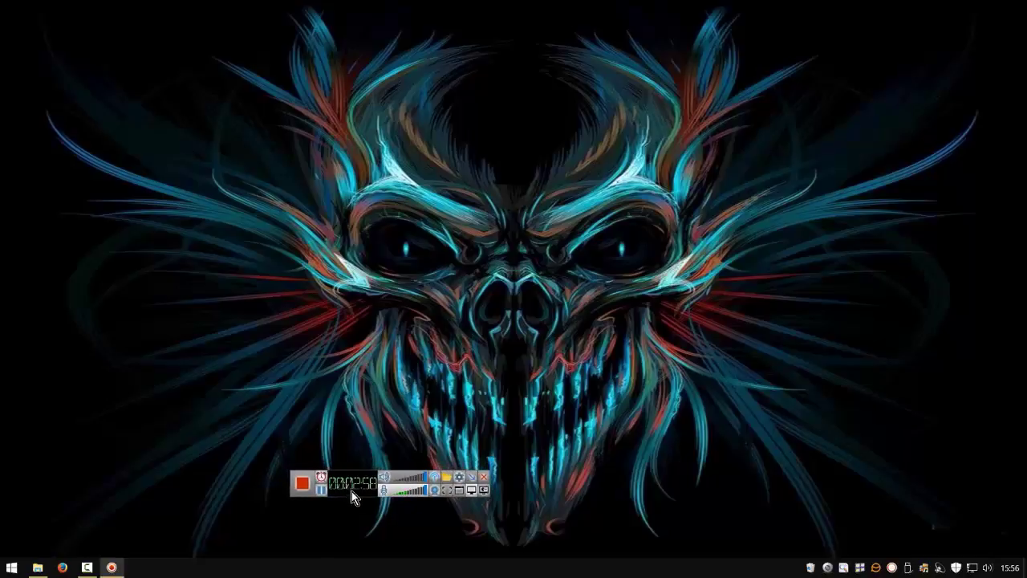
# - Hide the recorder's main panel and show it again, twice, using the recorder's tray options
pyautogui.rightClick(892, 570)
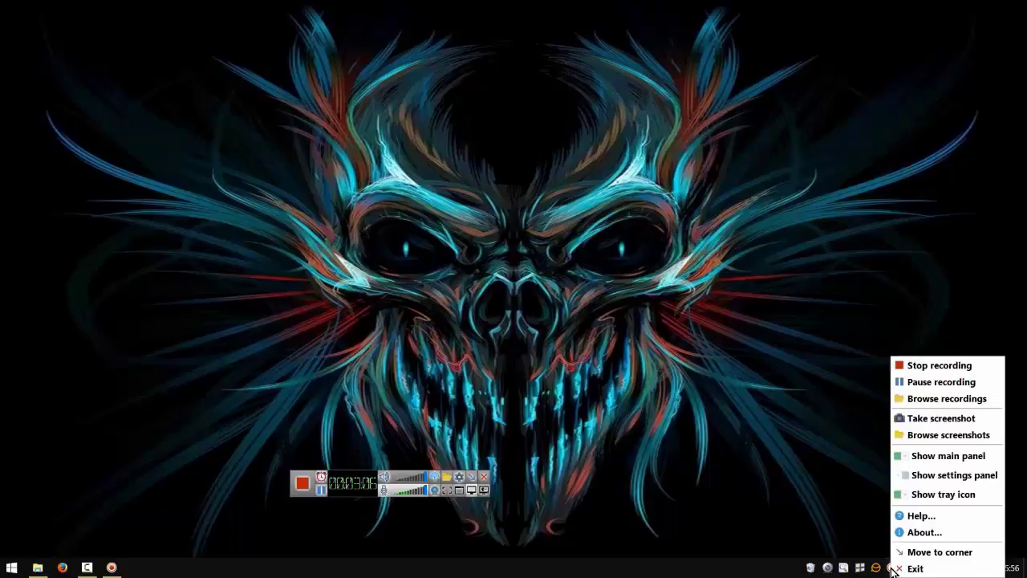
pyautogui.click(907, 456)
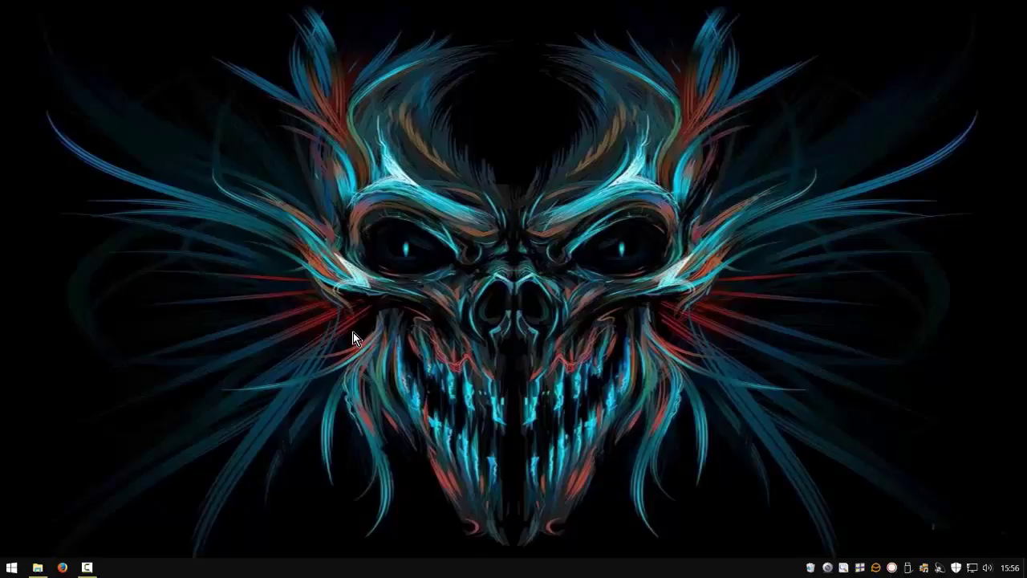
pyautogui.rightClick(890, 568)
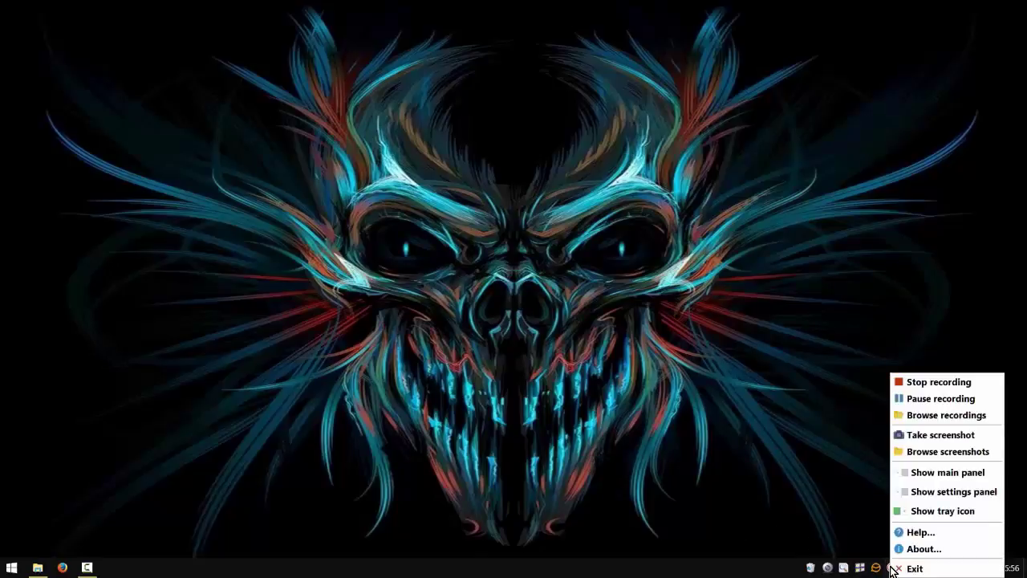
pyautogui.click(905, 472)
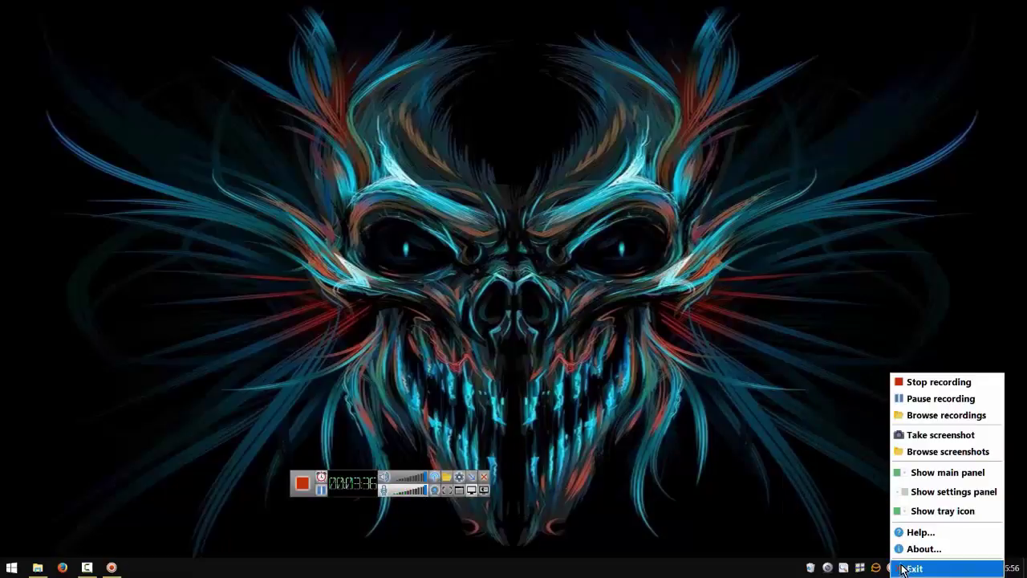
pyautogui.click(908, 473)
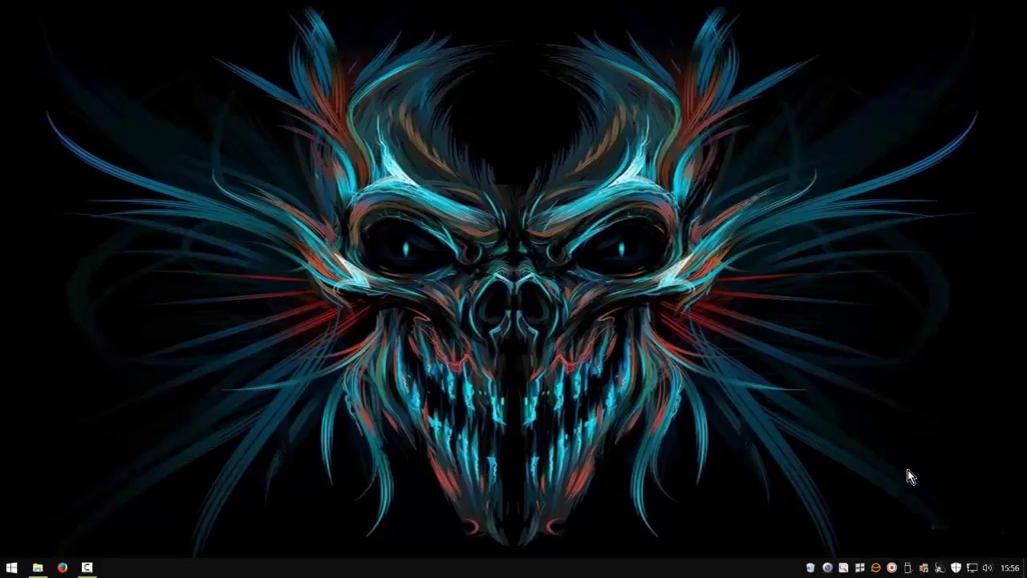
pyautogui.rightClick(892, 568)
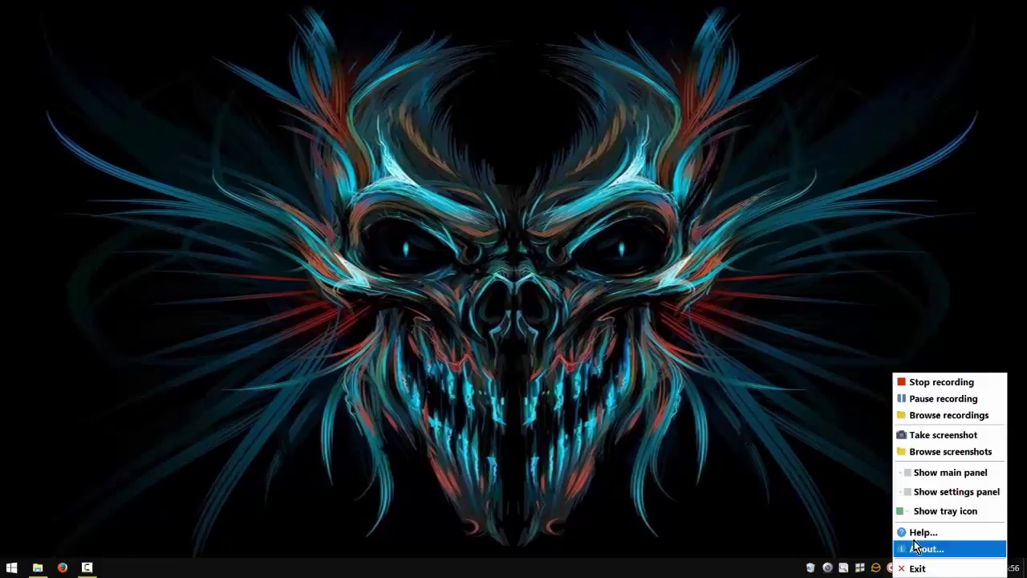
pyautogui.click(912, 475)
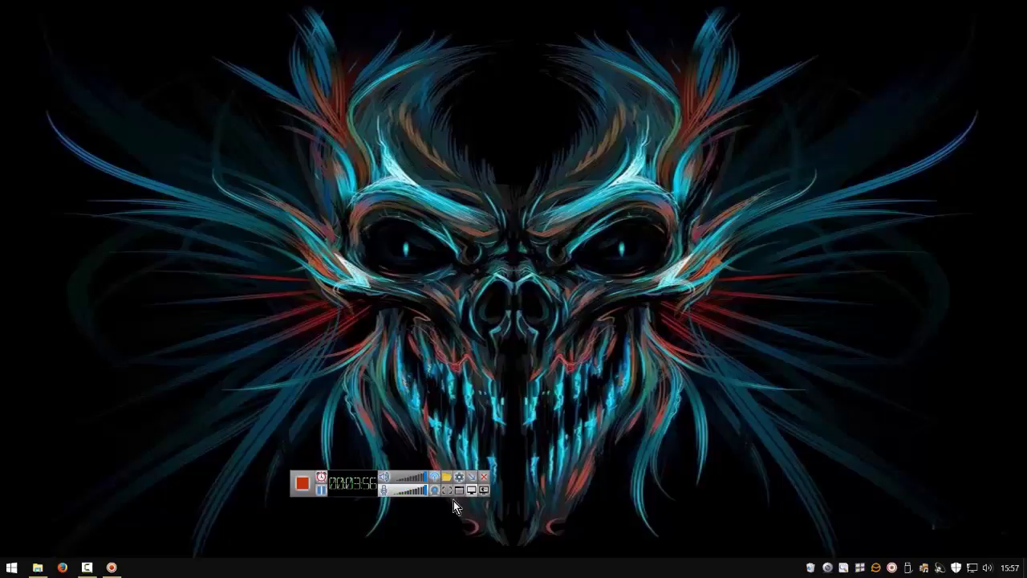
# - Open the Ce PC window and switch to region capture, moving the window across the captured area
pyautogui.click(38, 572)
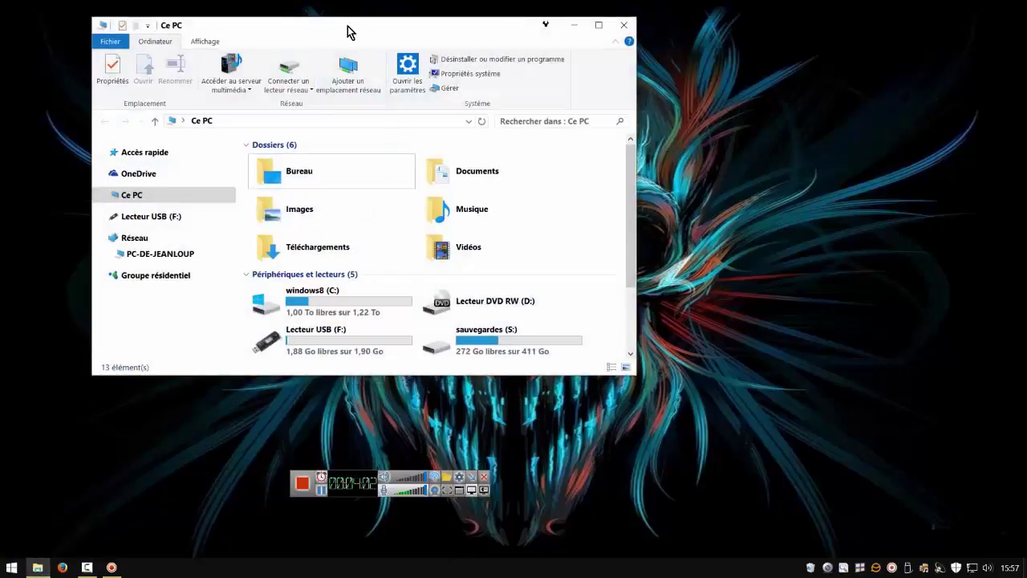
pyautogui.moveTo(351, 30); pyautogui.dragTo(418, 87)
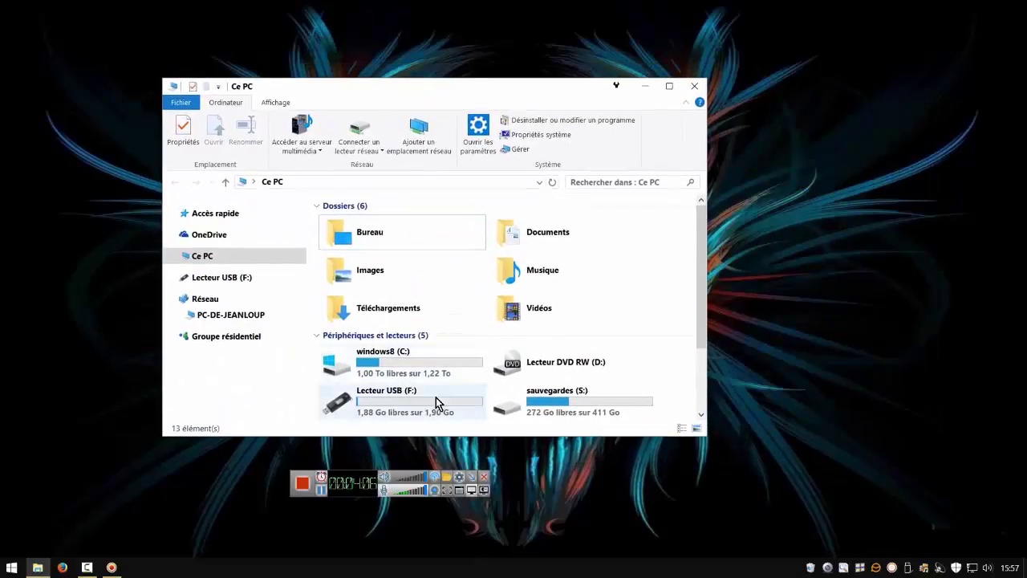
pyautogui.click(459, 491)
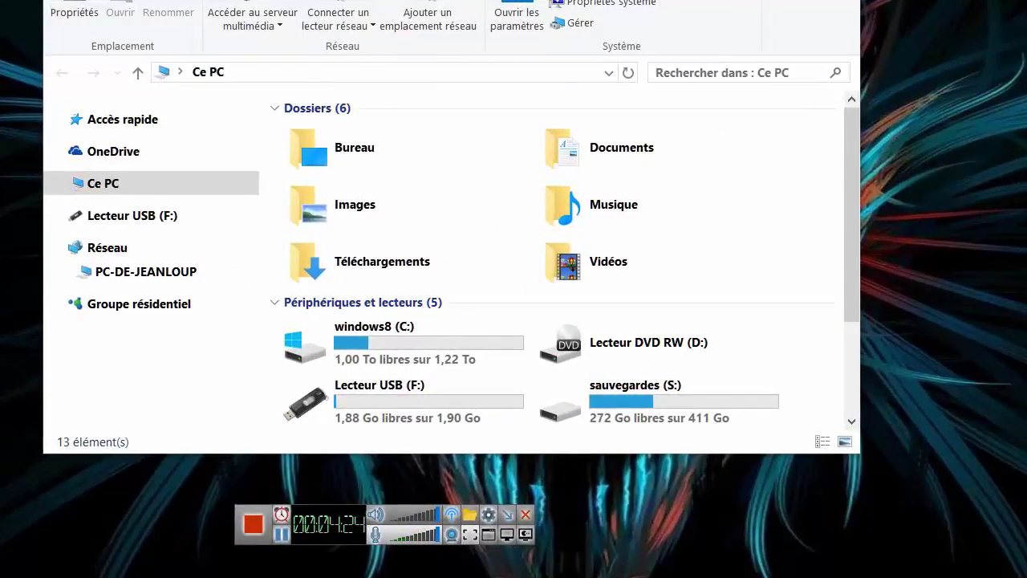
pyautogui.moveTo(426, 1); pyautogui.dragTo(482, 32)
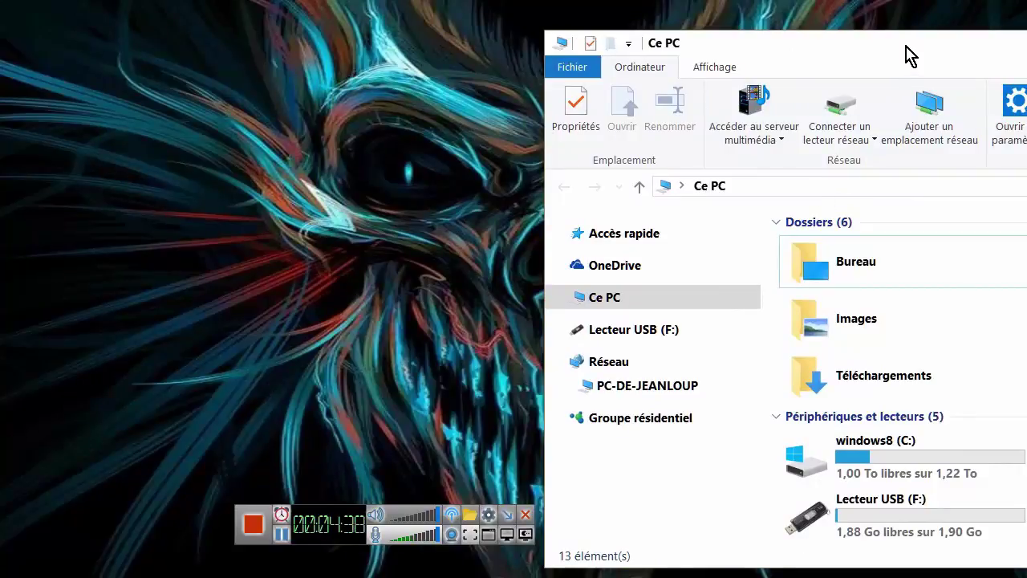
pyautogui.moveTo(909, 54); pyautogui.dragTo(426, 15)
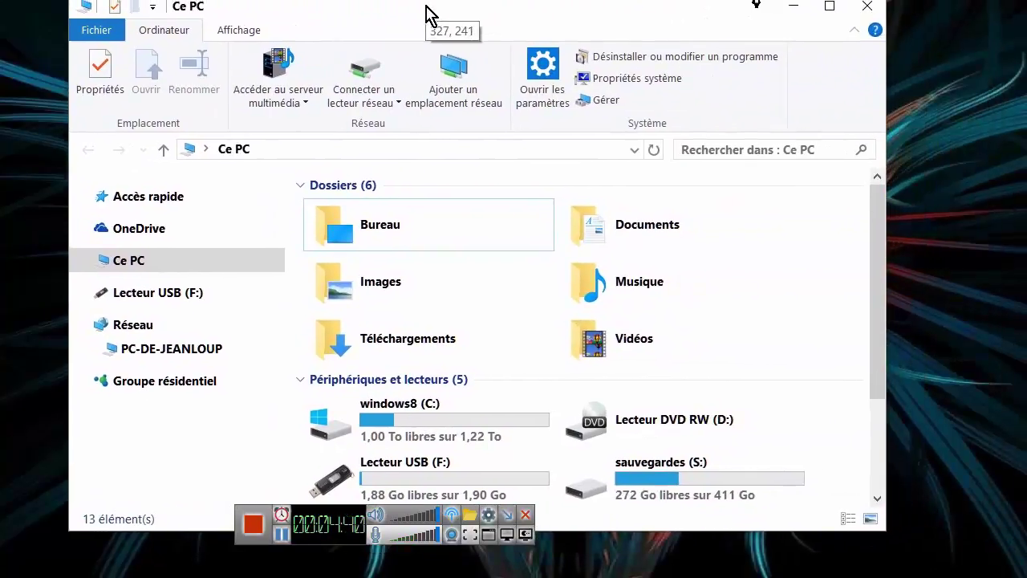
# - Open the folder containing the recordings and switch the capture back to full screen
pyautogui.click(471, 524)
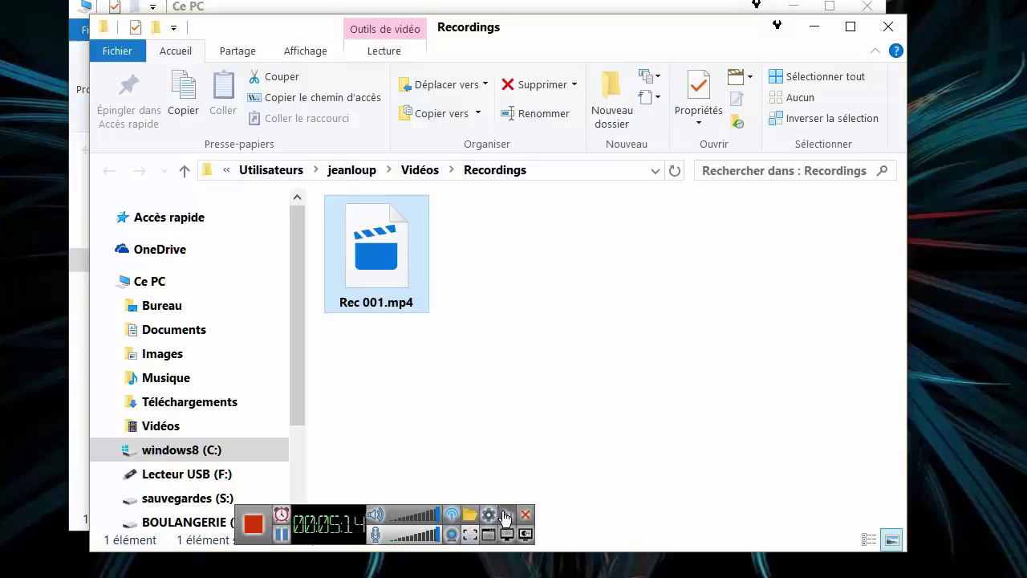
pyautogui.click(377, 542)
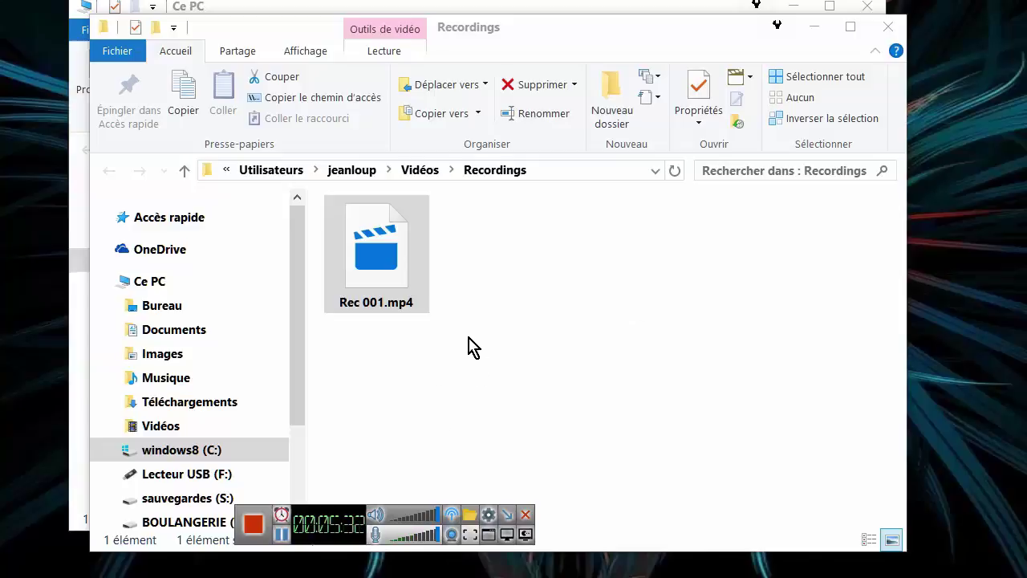
pyautogui.click(507, 535)
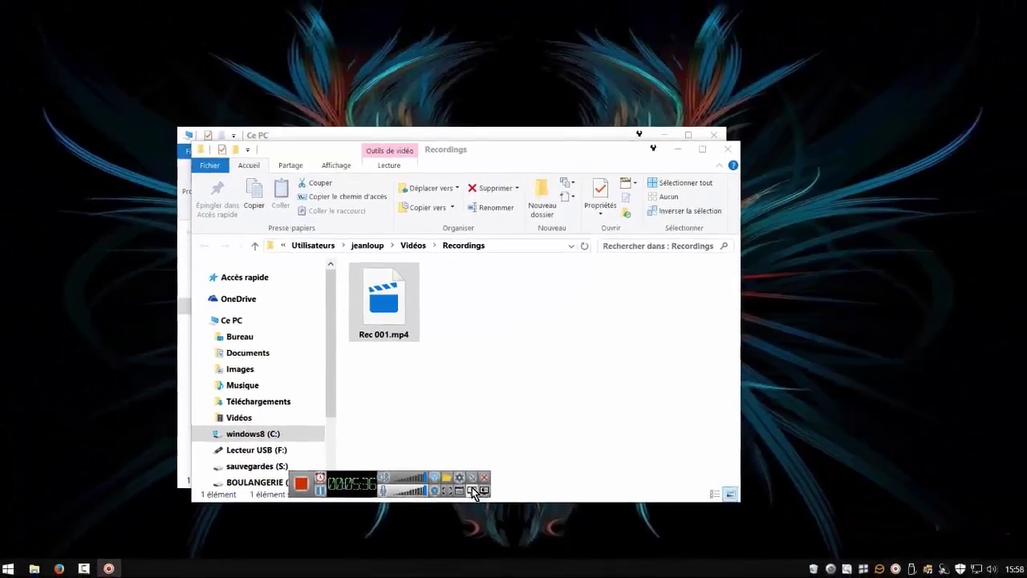
# - Turn the mouse cursor position highlight on and off again in the recorder's cursor settings, and test both button click animations
pyautogui.click(459, 478)
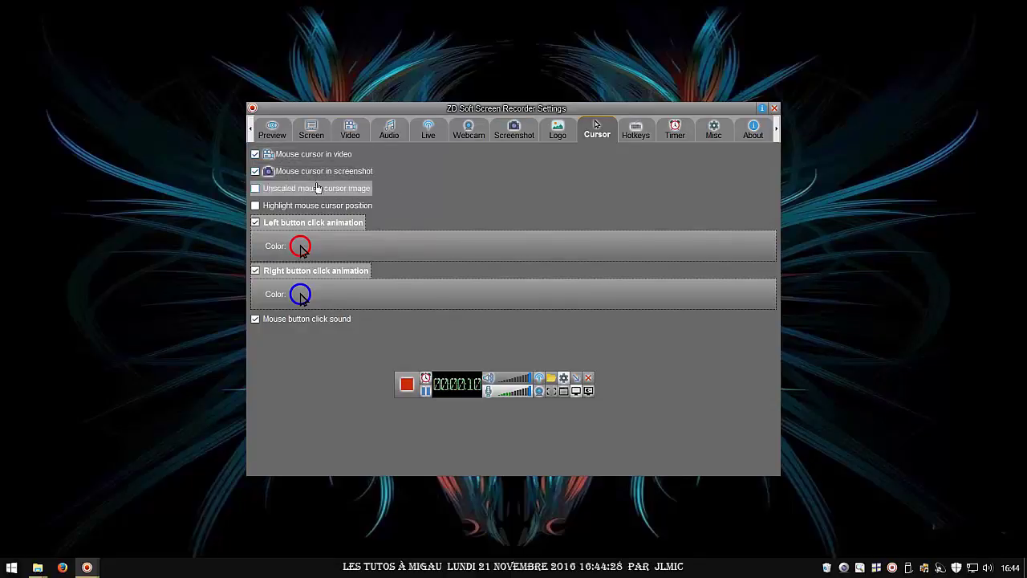
pyautogui.click(255, 169)
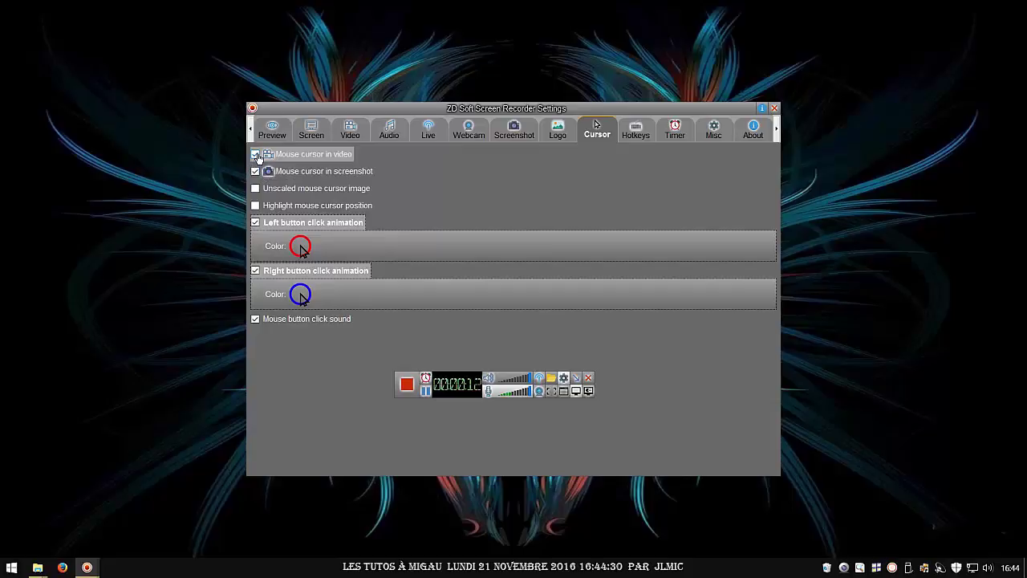
pyautogui.click(256, 207)
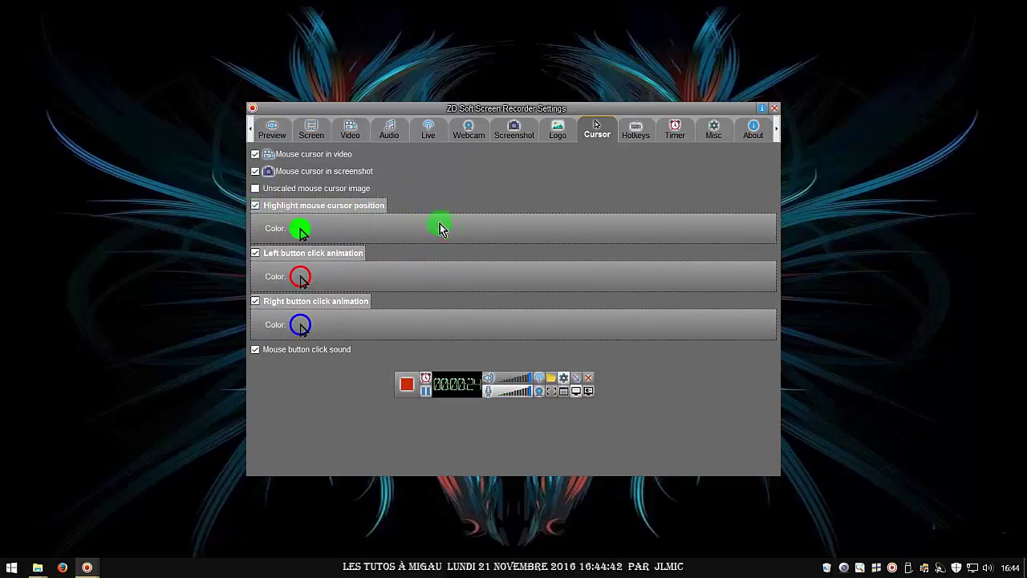
pyautogui.click(256, 206)
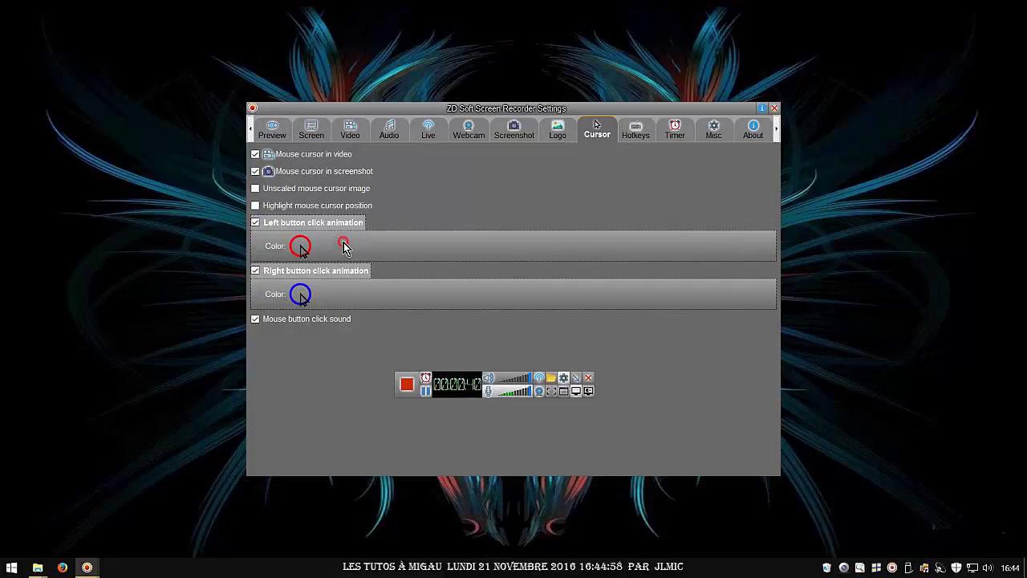
pyautogui.rightClick(350, 293)
# - Try the text logo at the top centre and both bottom corners of the video, returning it to the bottom centre
pyautogui.click(560, 132)
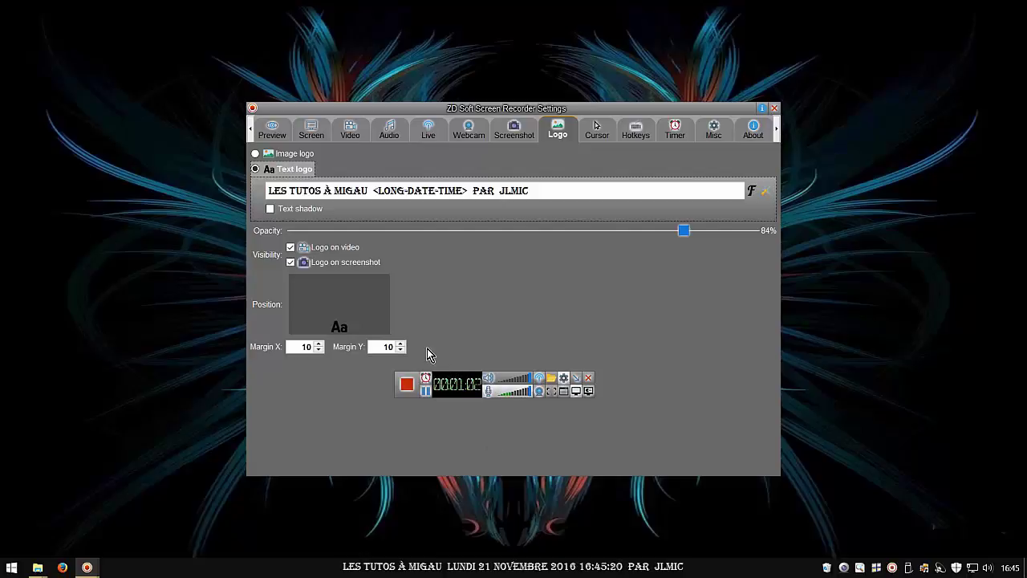
pyautogui.click(291, 248)
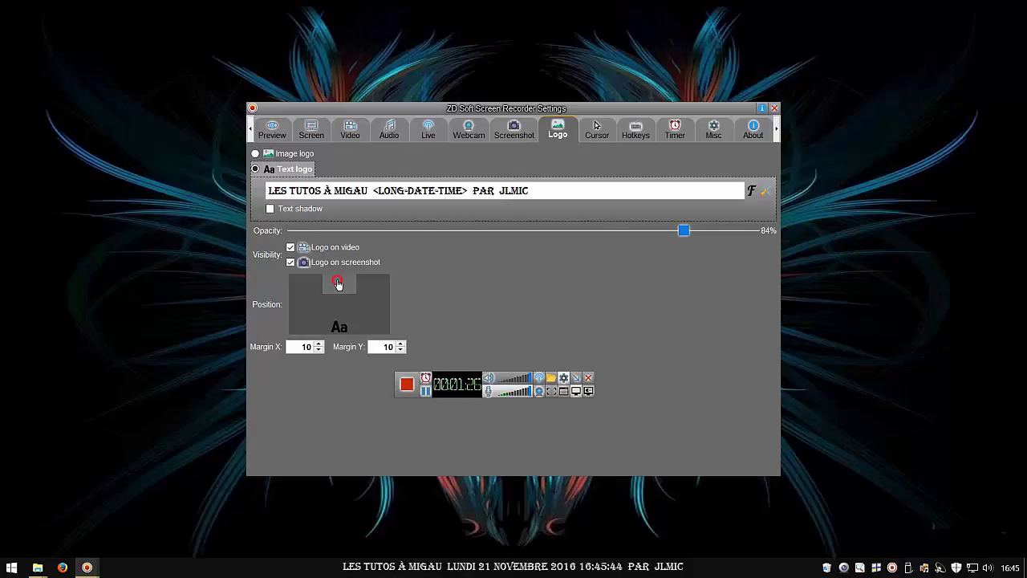
pyautogui.click(337, 283)
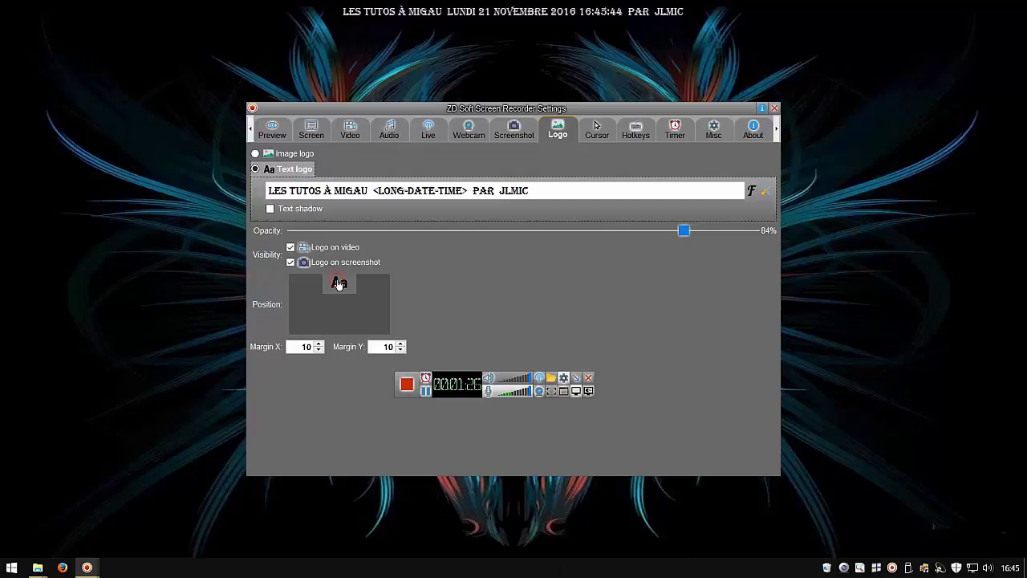
pyautogui.click(344, 325)
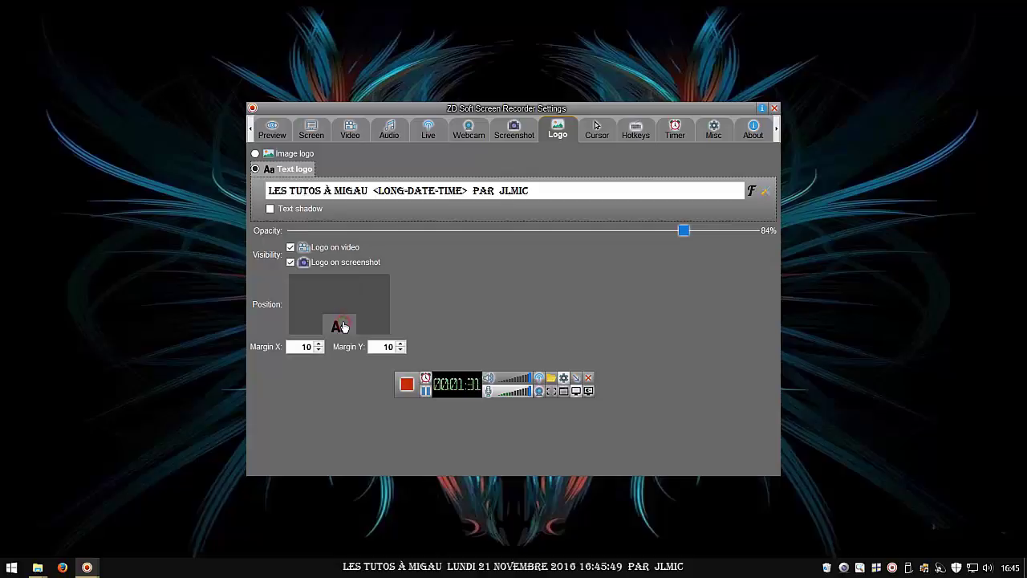
pyautogui.click(297, 323)
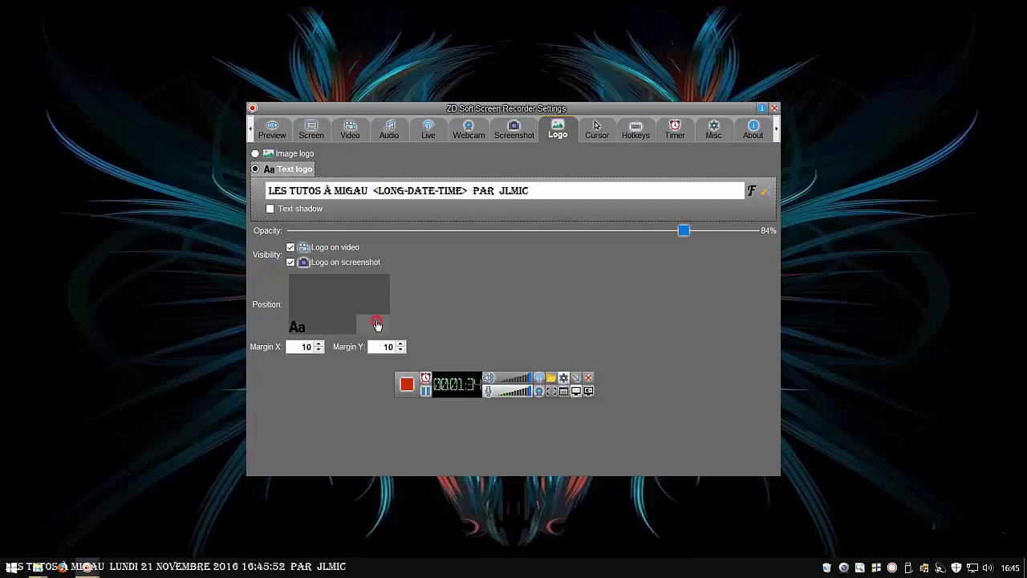
pyautogui.click(378, 325)
pyautogui.click(335, 325)
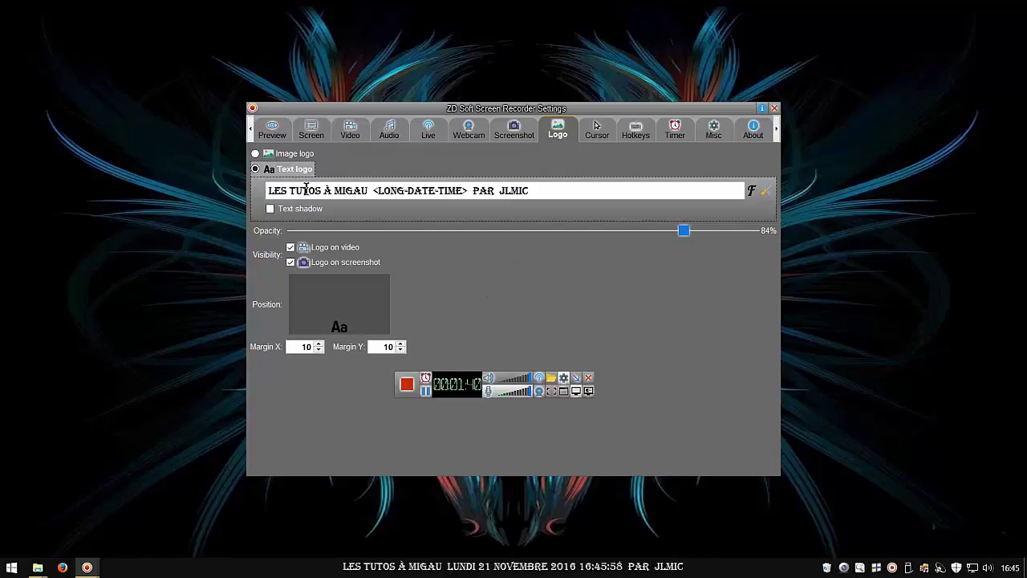
# - Highlight the whole logo text, then open its font settings to review the font, style and size options, keeping them as they are
pyautogui.moveTo(269, 190); pyautogui.dragTo(530, 195)
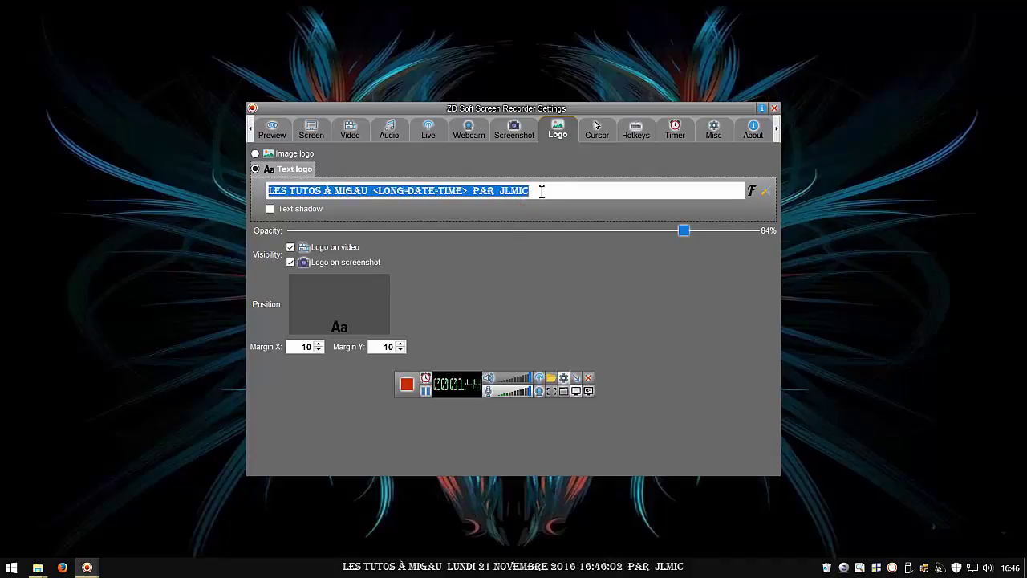
pyautogui.click(541, 191)
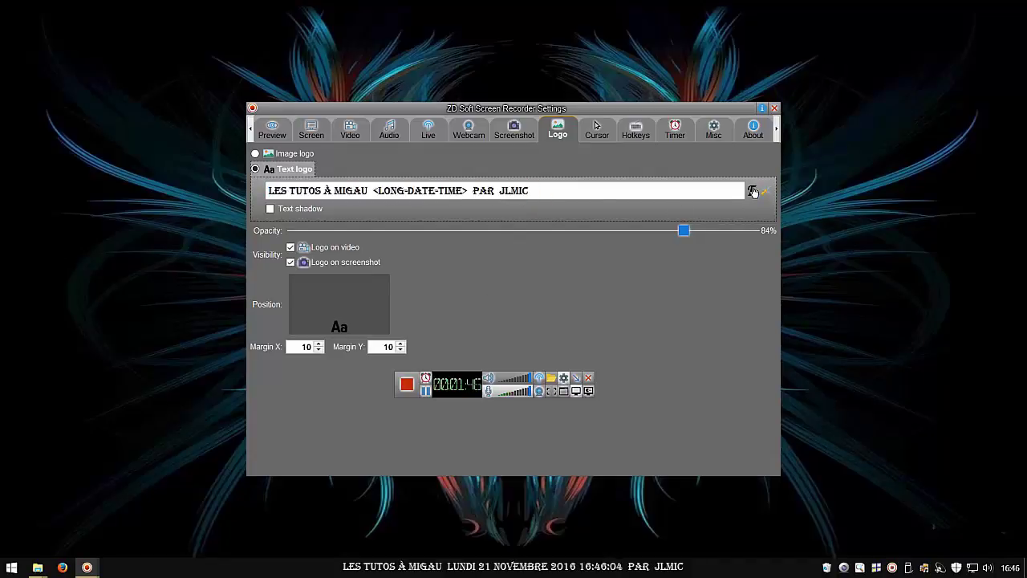
pyautogui.click(753, 191)
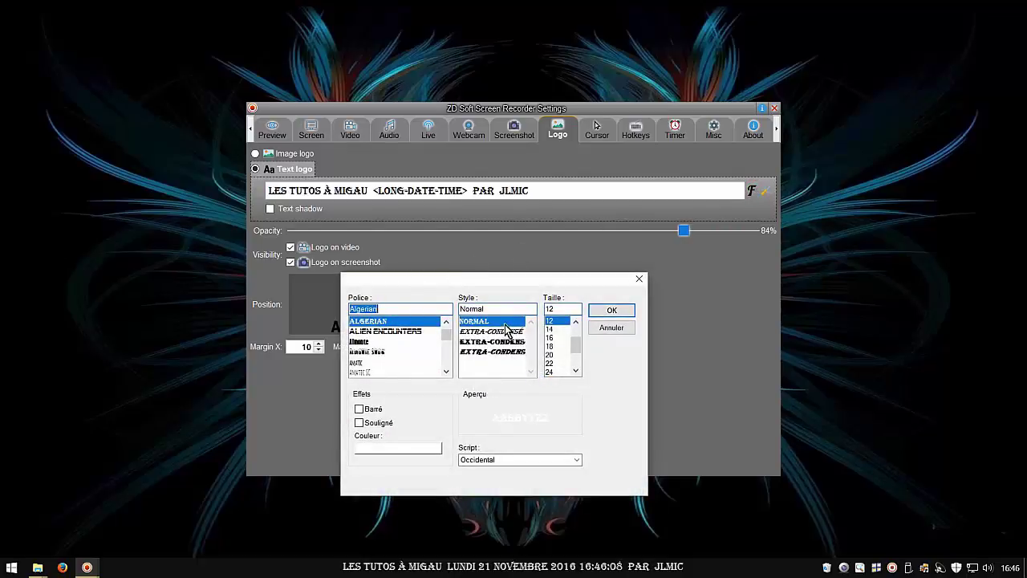
pyautogui.click(604, 311)
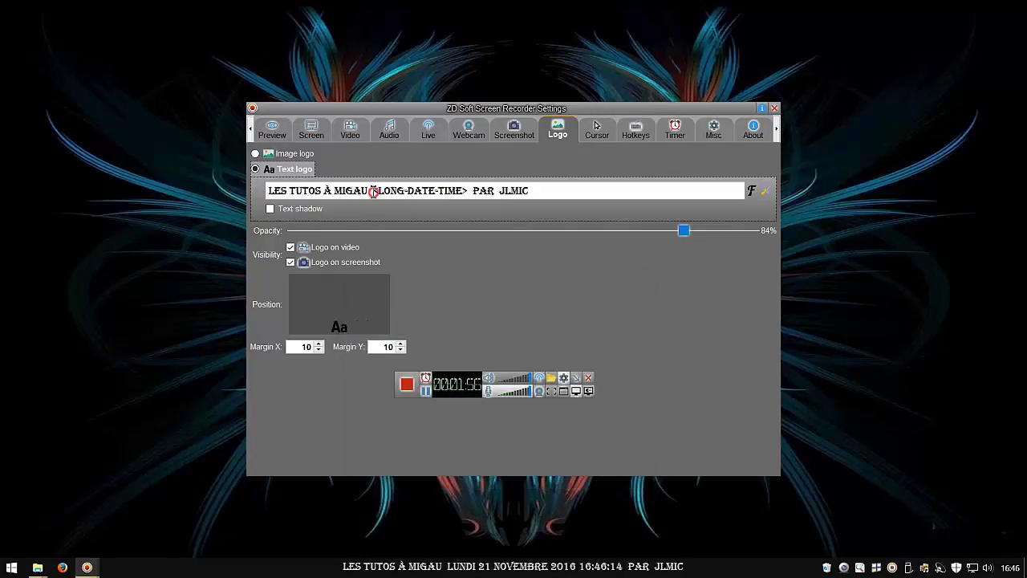
# - Highlight the <long-date-time> variable in the logo text and review the list of insertable variables without adding one
pyautogui.moveTo(373, 191); pyautogui.dragTo(469, 191)
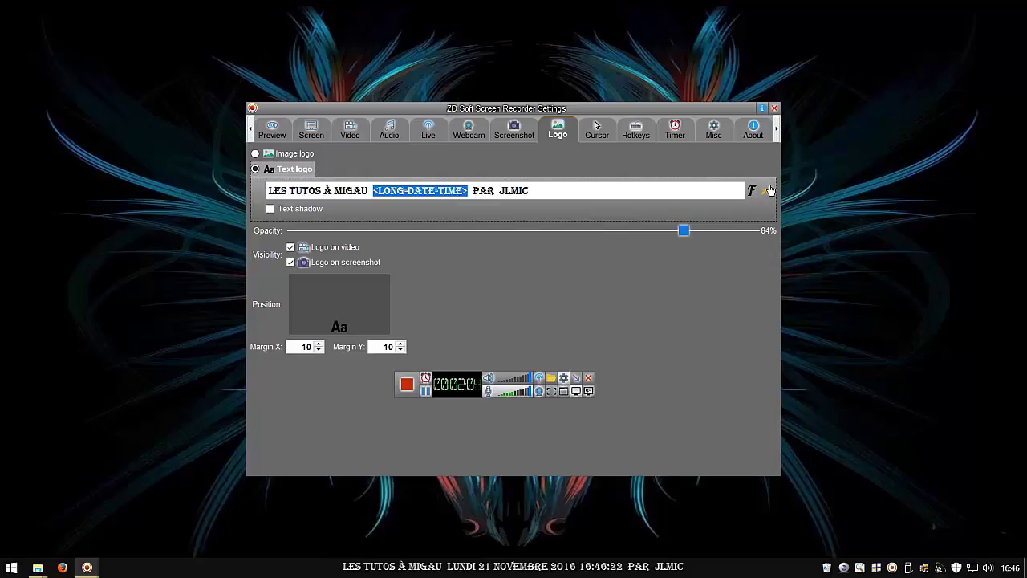
pyautogui.click(685, 215)
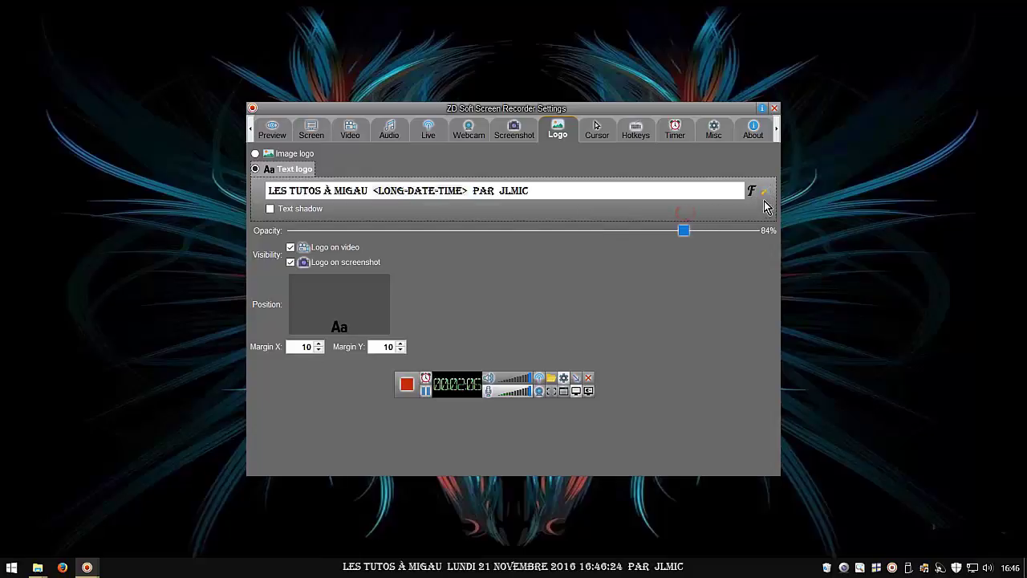
pyautogui.click(765, 191)
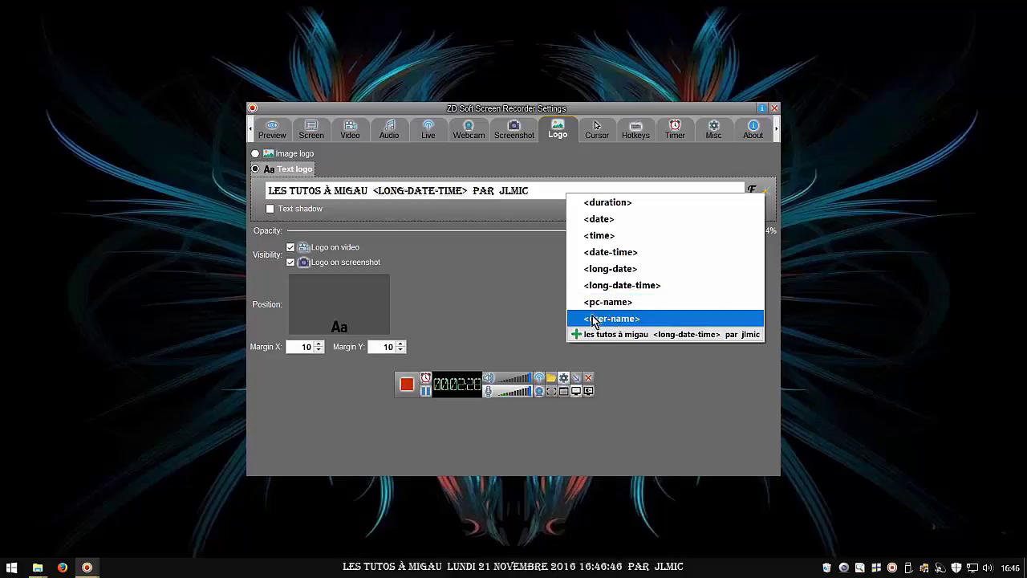
pyautogui.click(487, 229)
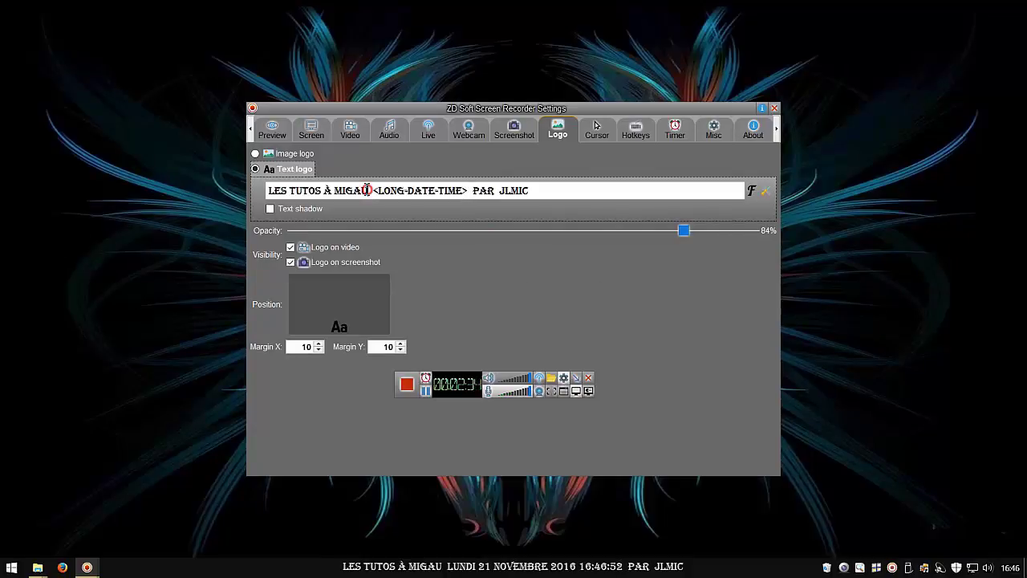
pyautogui.click(366, 190)
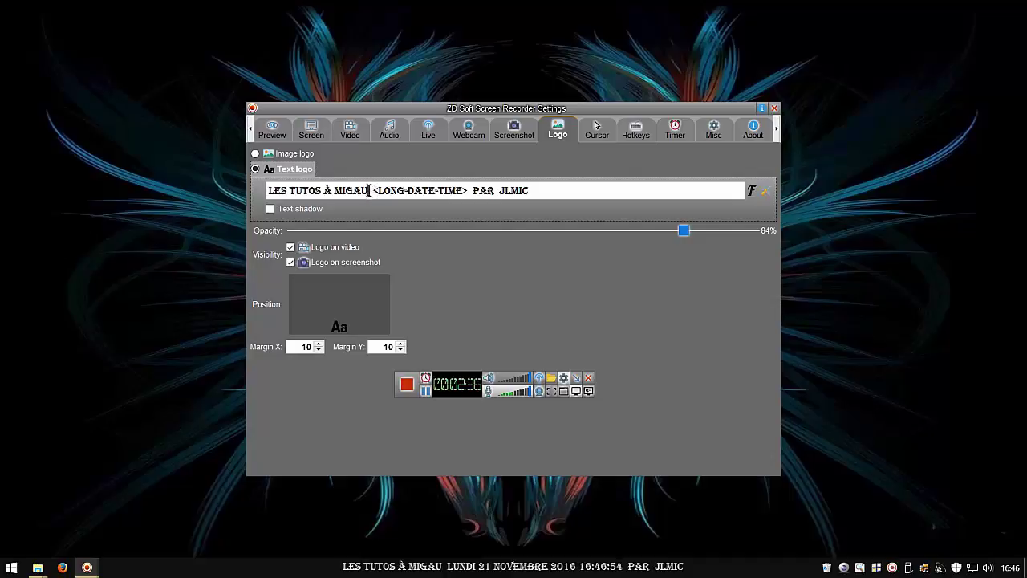